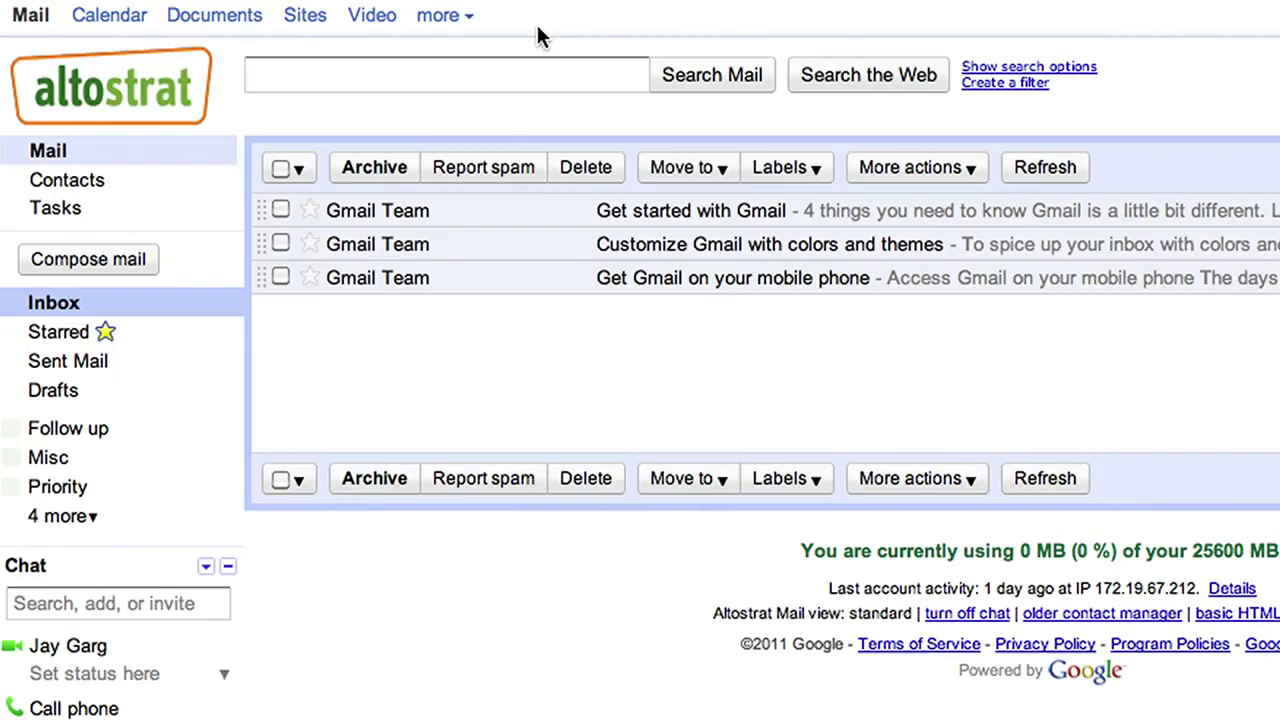
Search Gmail for 'subject: get started' and open the matching Get started message.
left_click(486, 71)
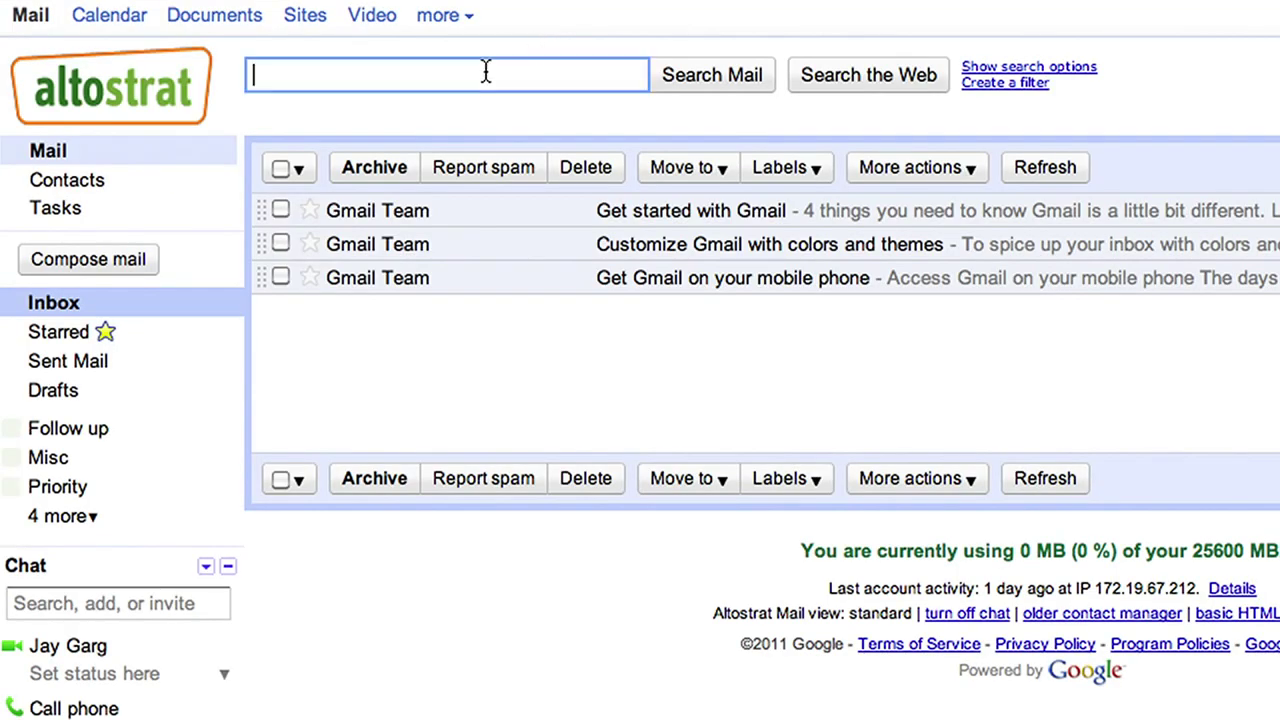
type("subject: get star")
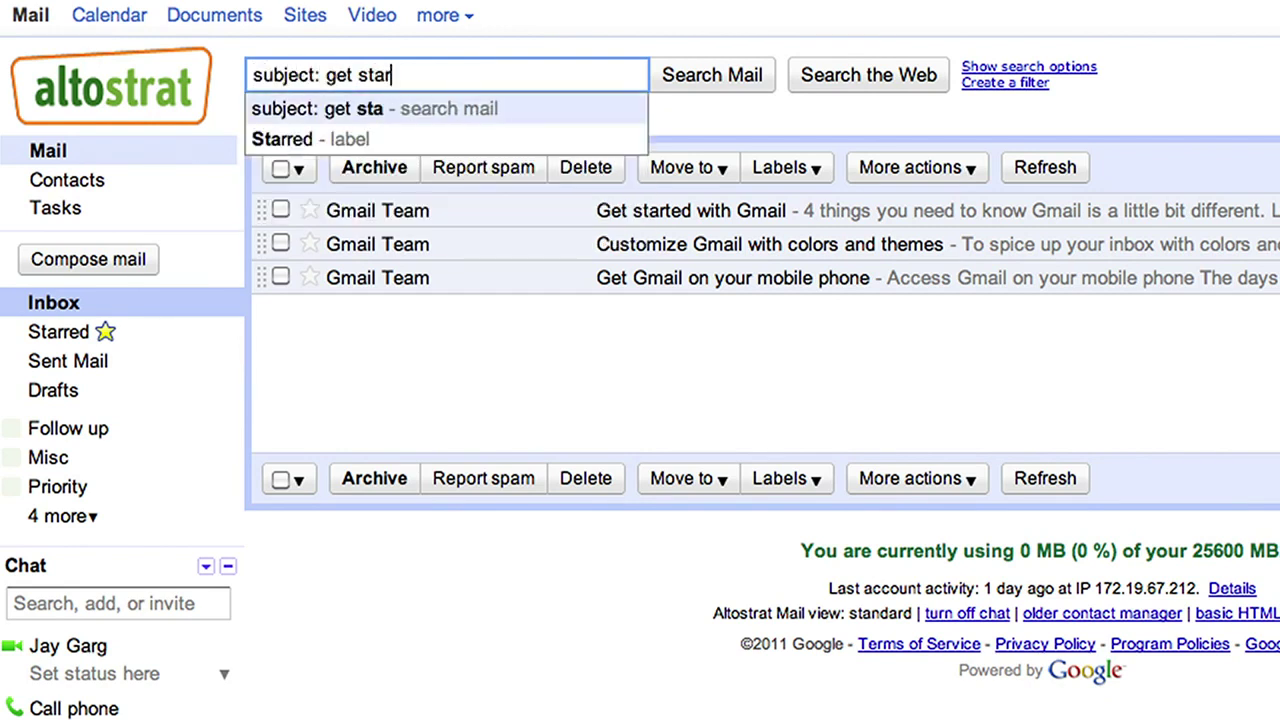
type("ted")
key("Return")
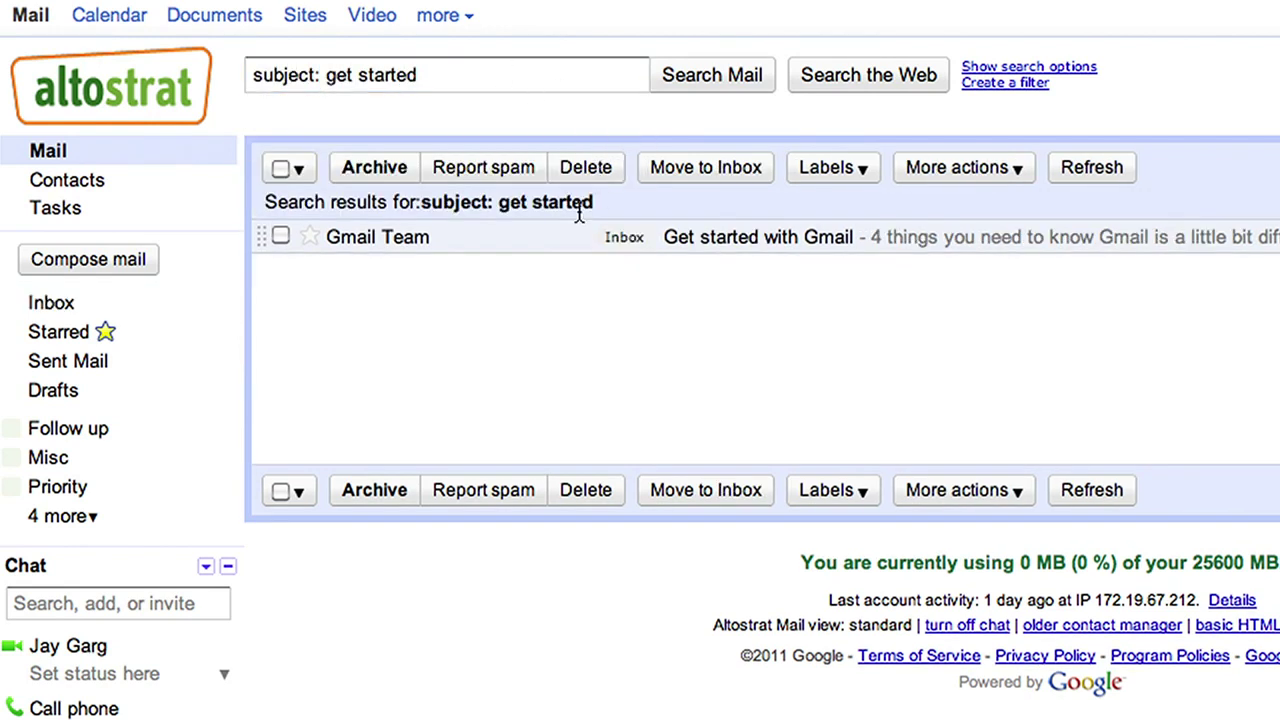
left_click(575, 248)
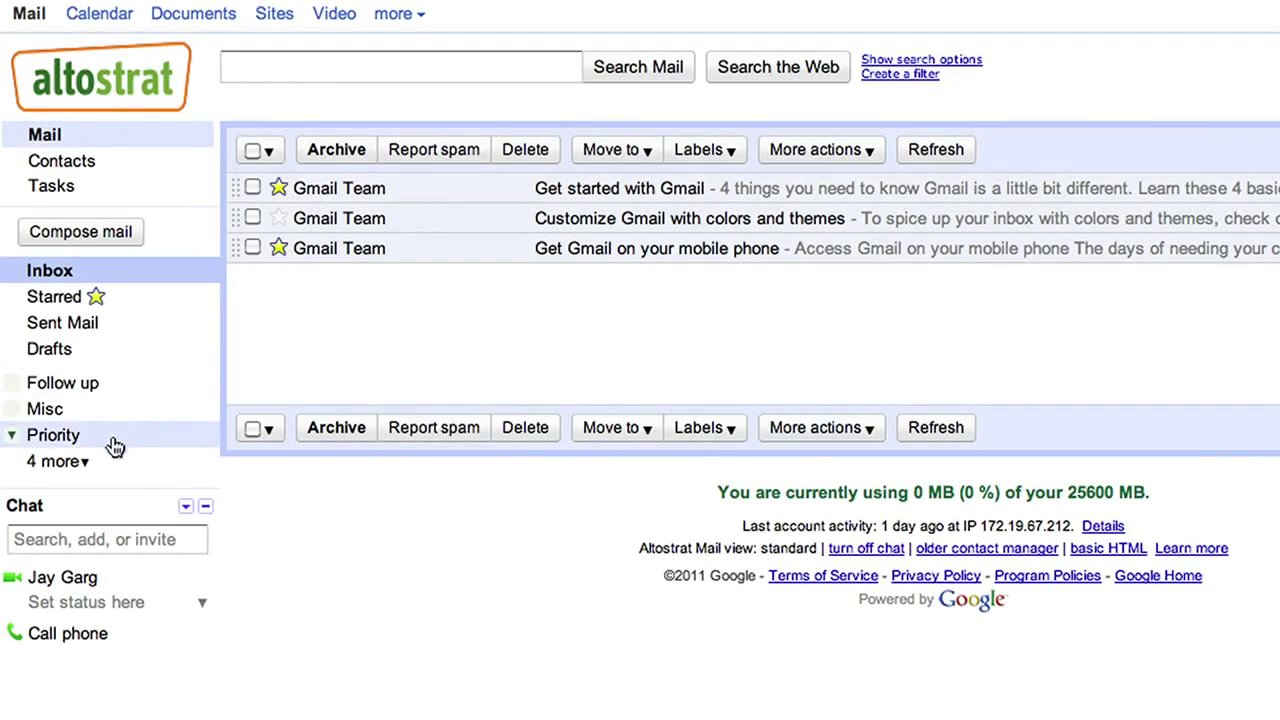
Create a new Gmail label named Account Info.
left_click(85, 463)
left_click(85, 625)
type("Account Info")
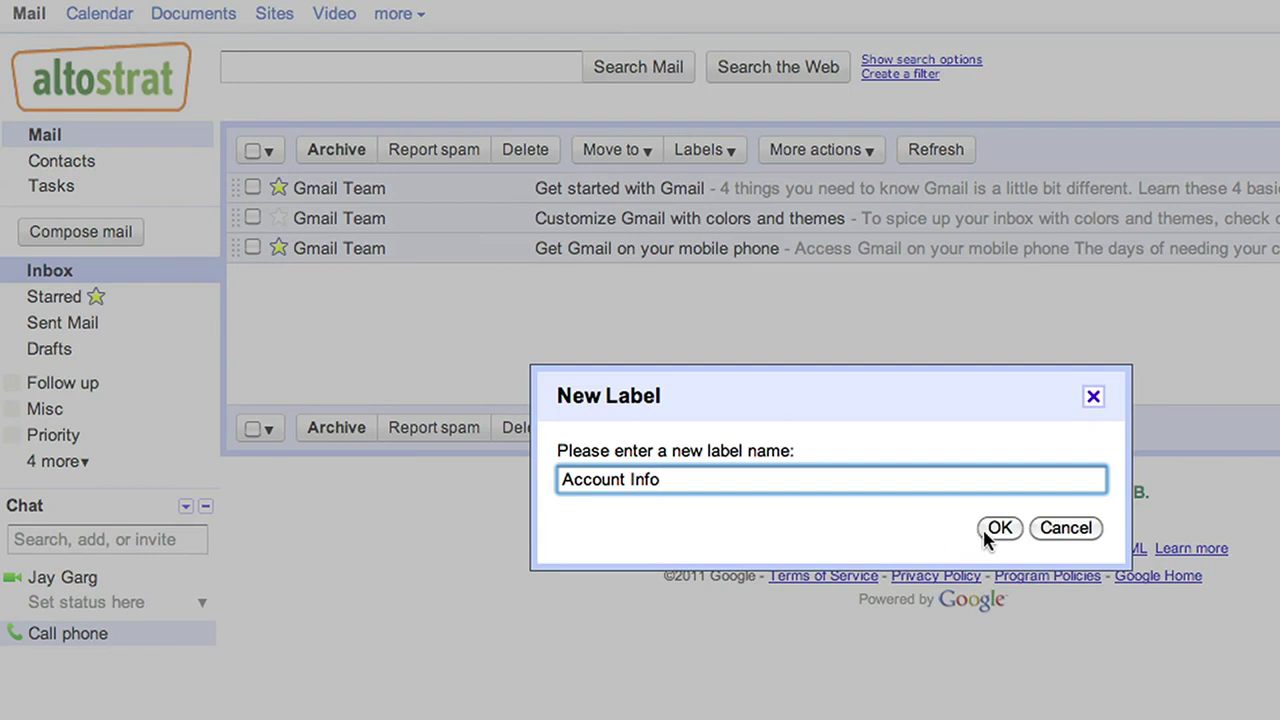
left_click(988, 532)
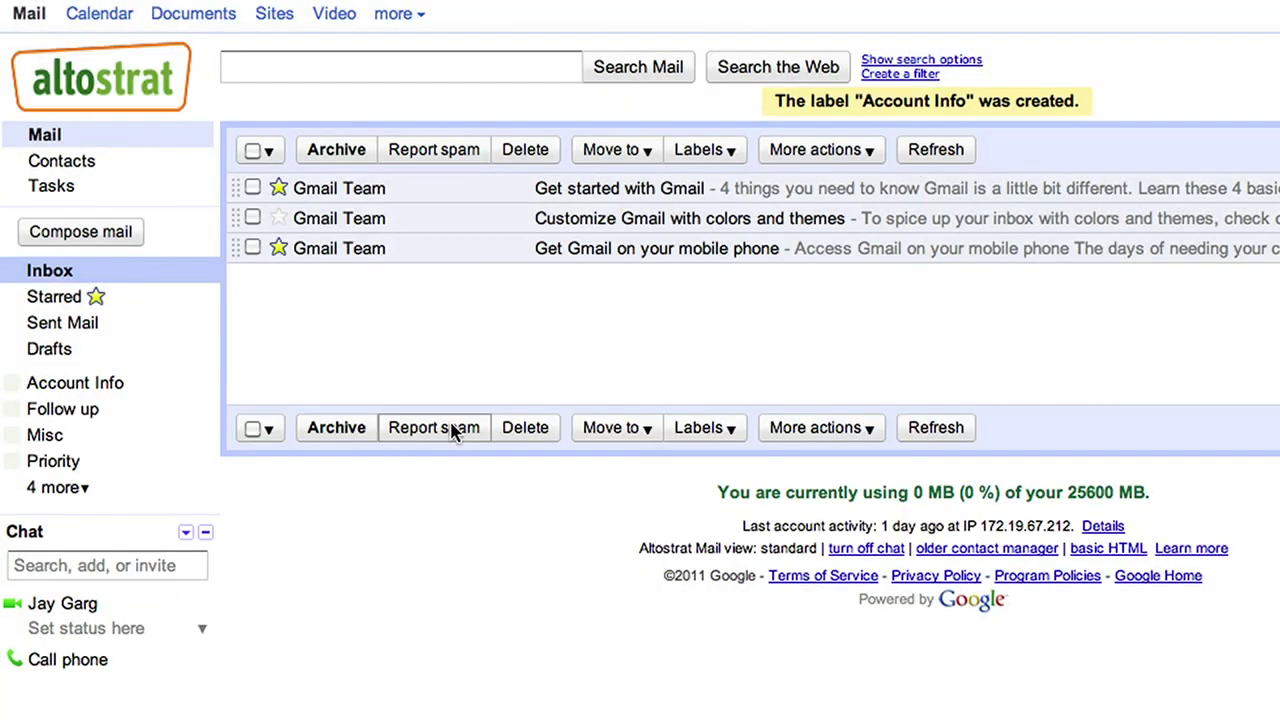
Give Account Info a colour and drag it onto the Get started conversation.
left_click(13, 385)
left_click(68, 466)
left_click_drag(75, 383, 393, 190)
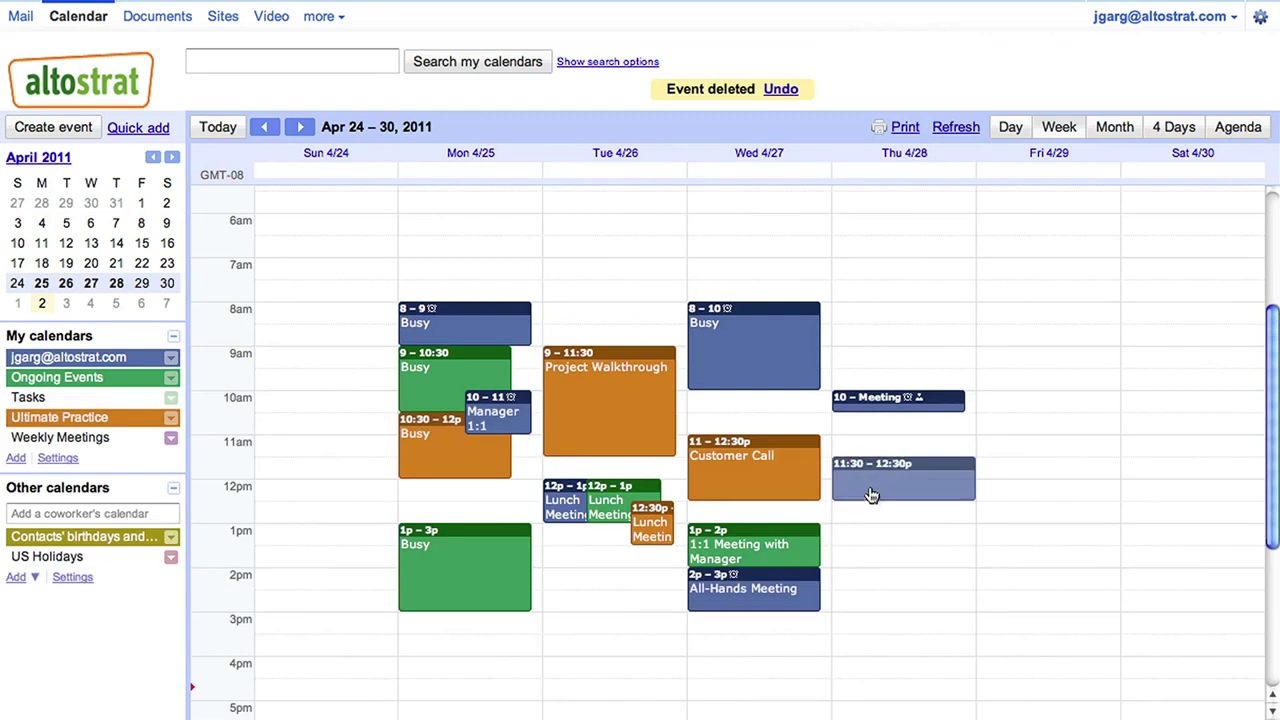
Create a Lunch Meeting event on Thursday, April 28, 11:30am to 1pm.
left_click_drag(870, 511, 870, 512)
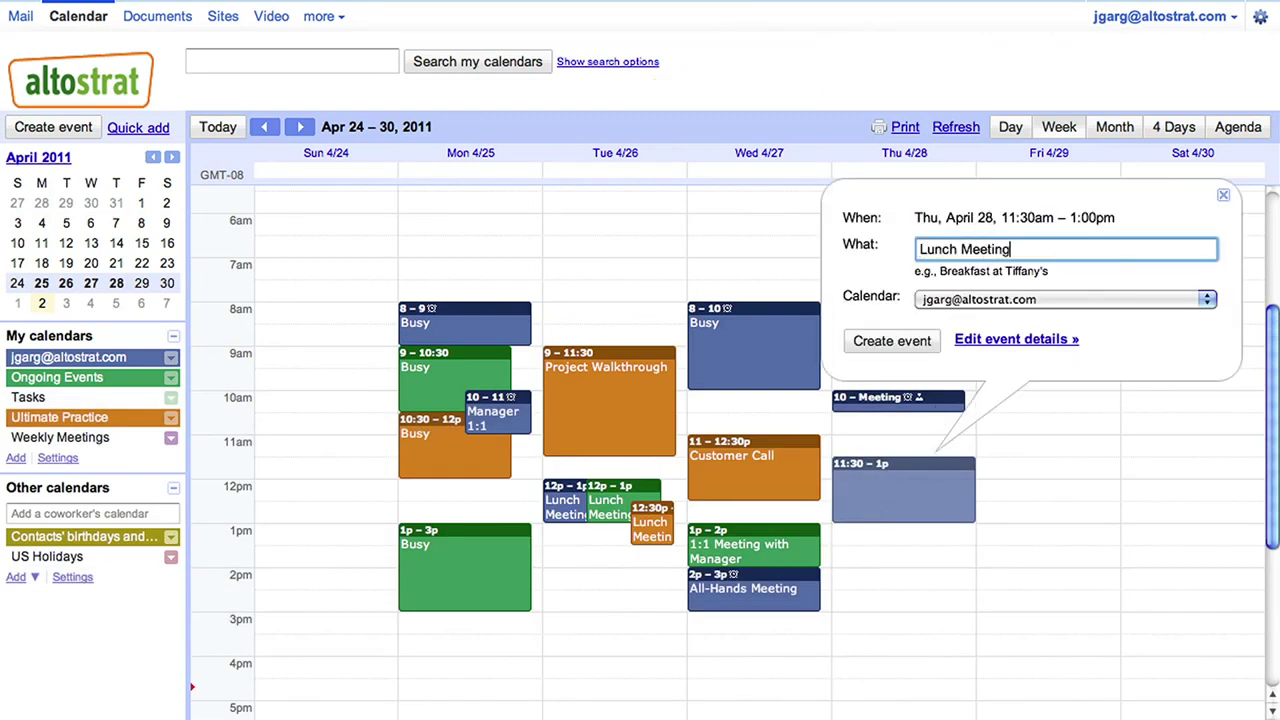
left_click(887, 340)
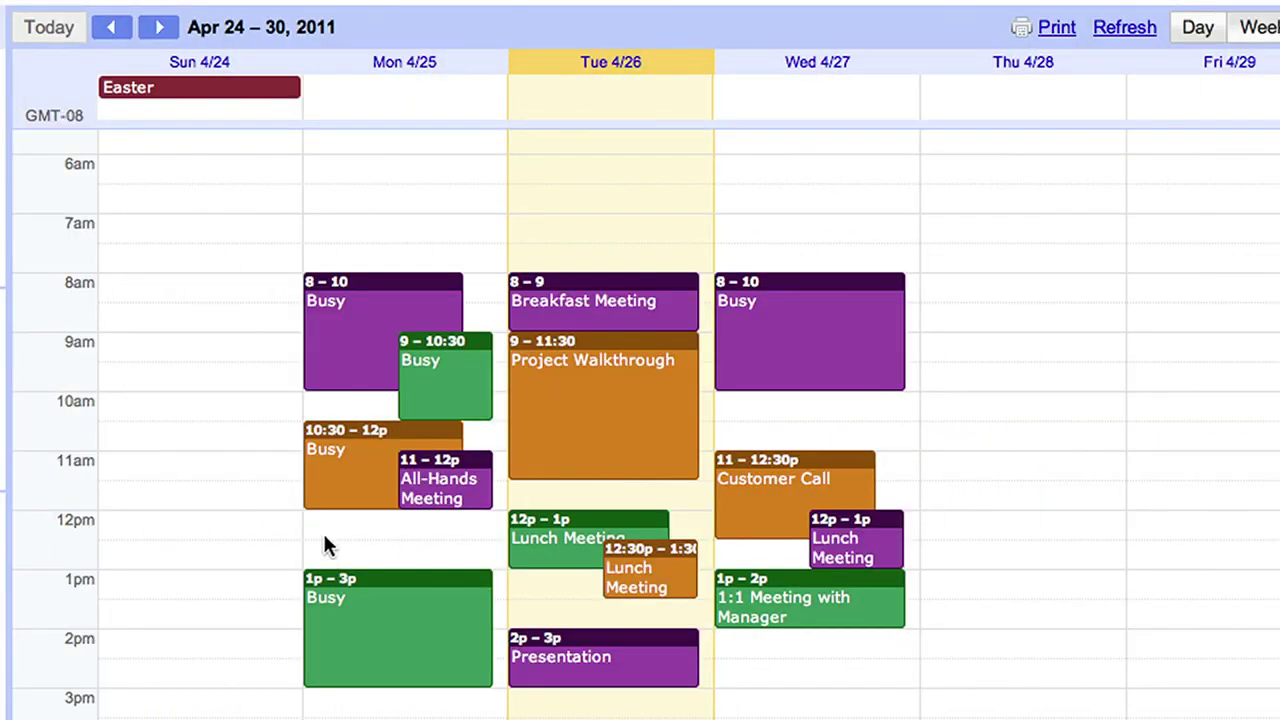
Add a Group Meeting event on Monday, April 25, from 12pm to 1pm.
left_click(350, 545)
type("Group Meeting")
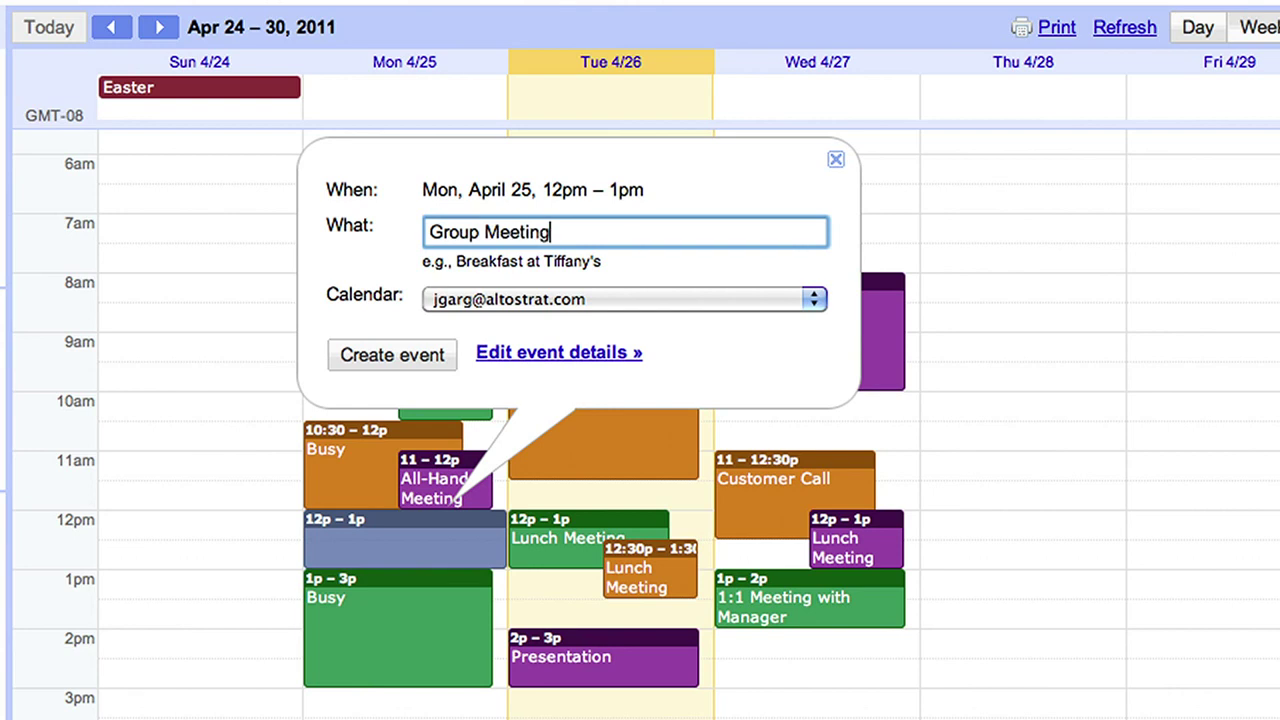
key("Return")
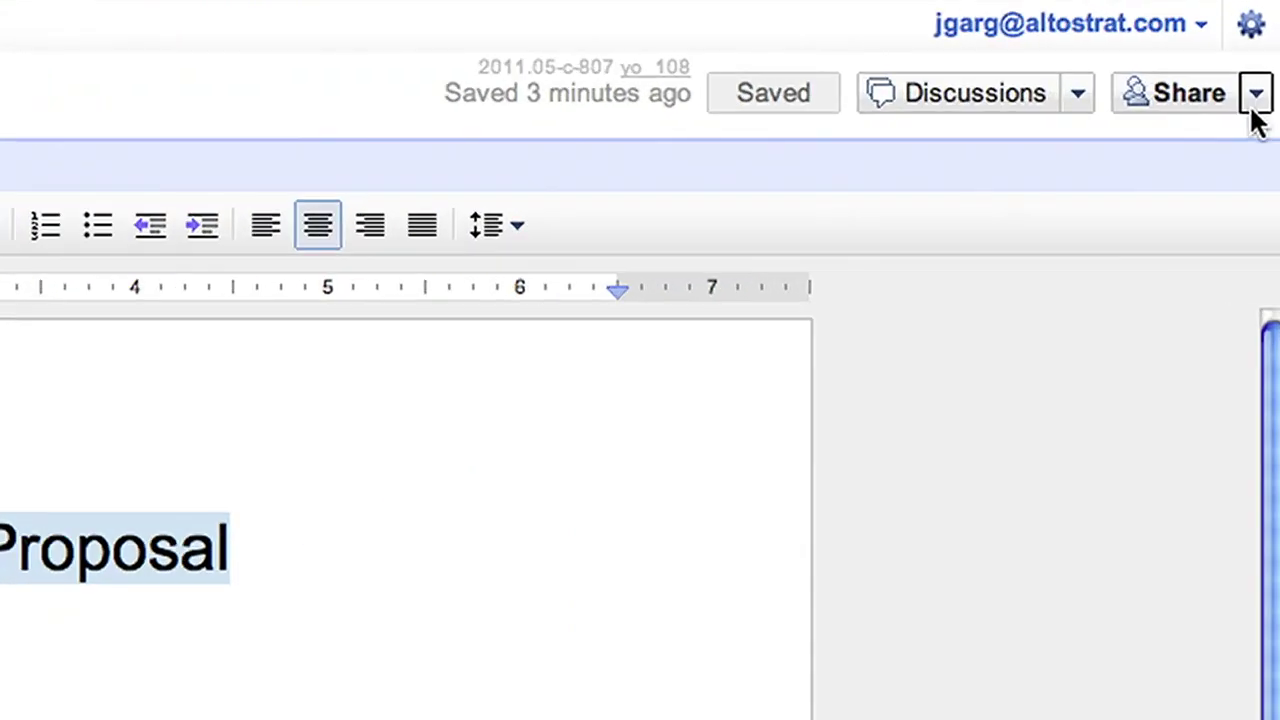
Share Project Proposal with a colleague's address under Add people, with Can view access.
left_click(1262, 50)
left_click(1221, 136)
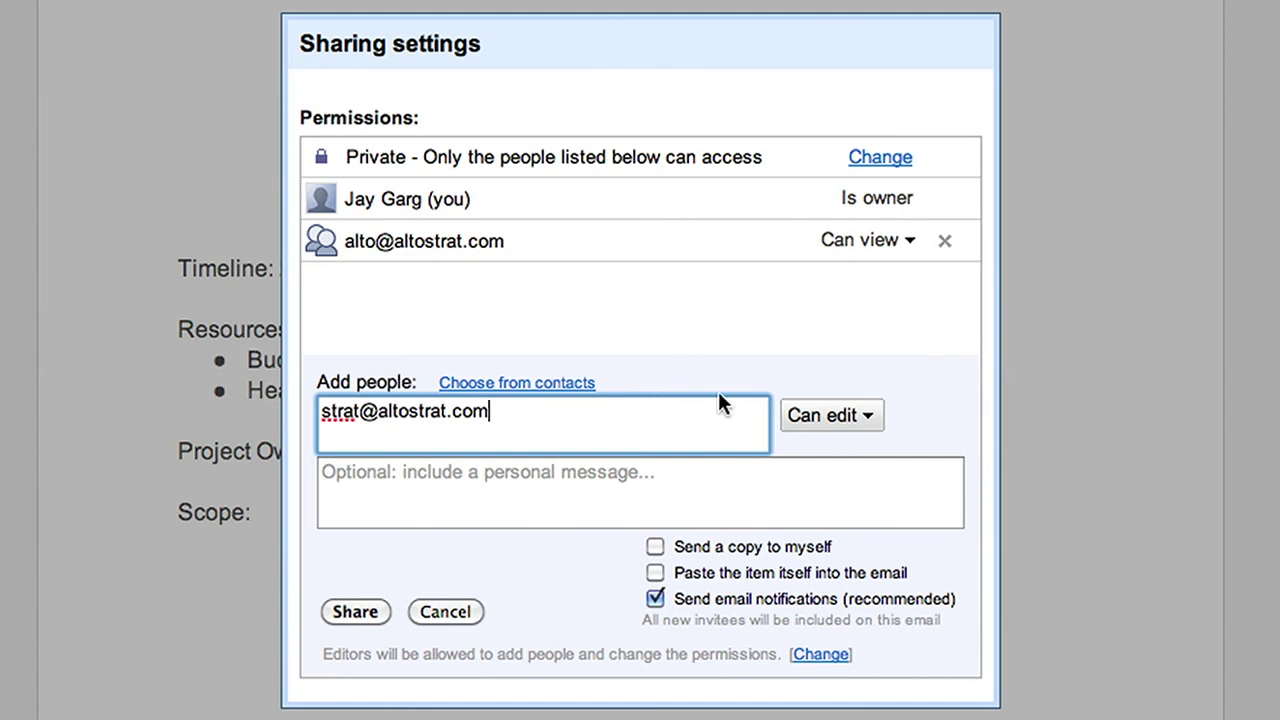
left_click(848, 424)
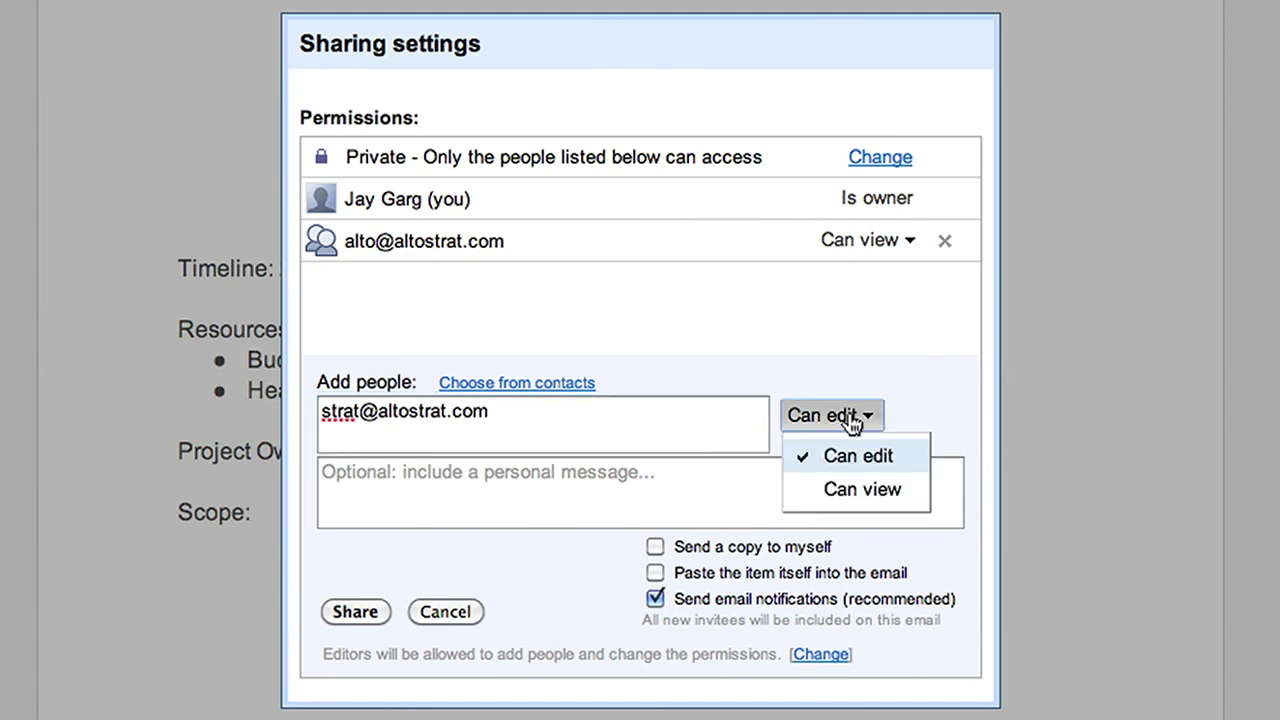
left_click(863, 487)
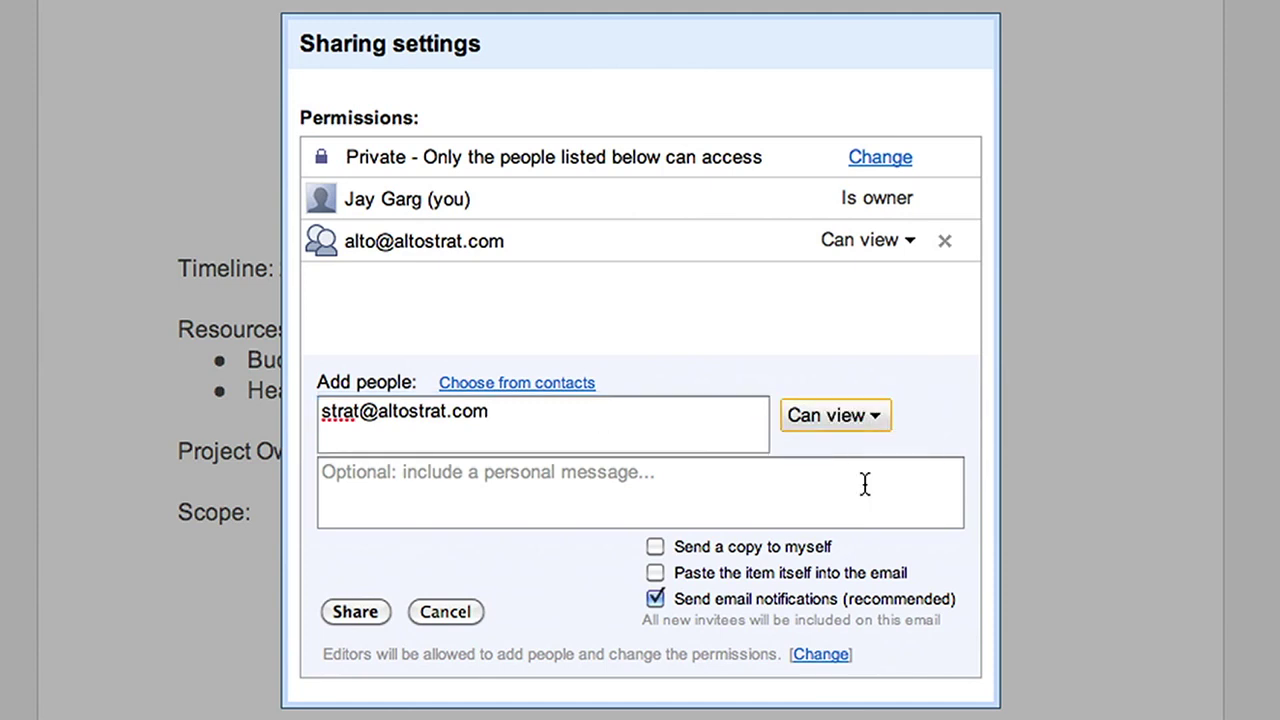
left_click(355, 612)
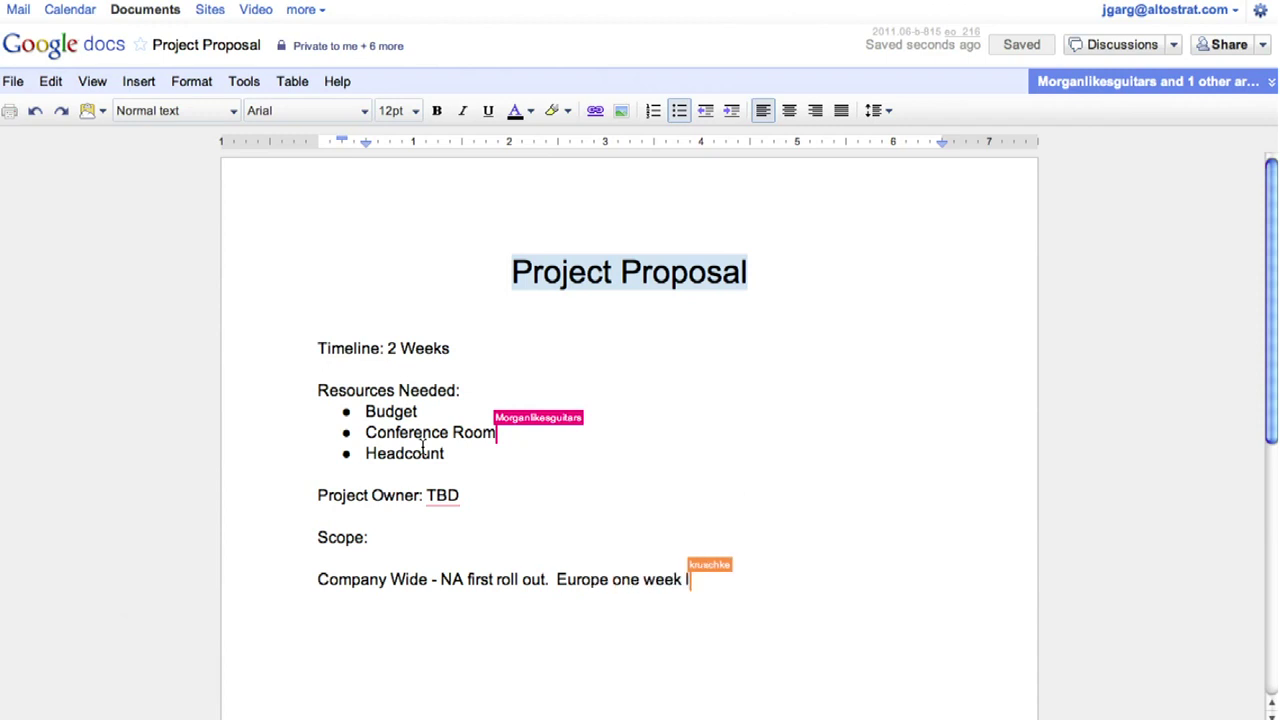
Insert a new comment box on the Project Proposal document.
left_click(146, 84)
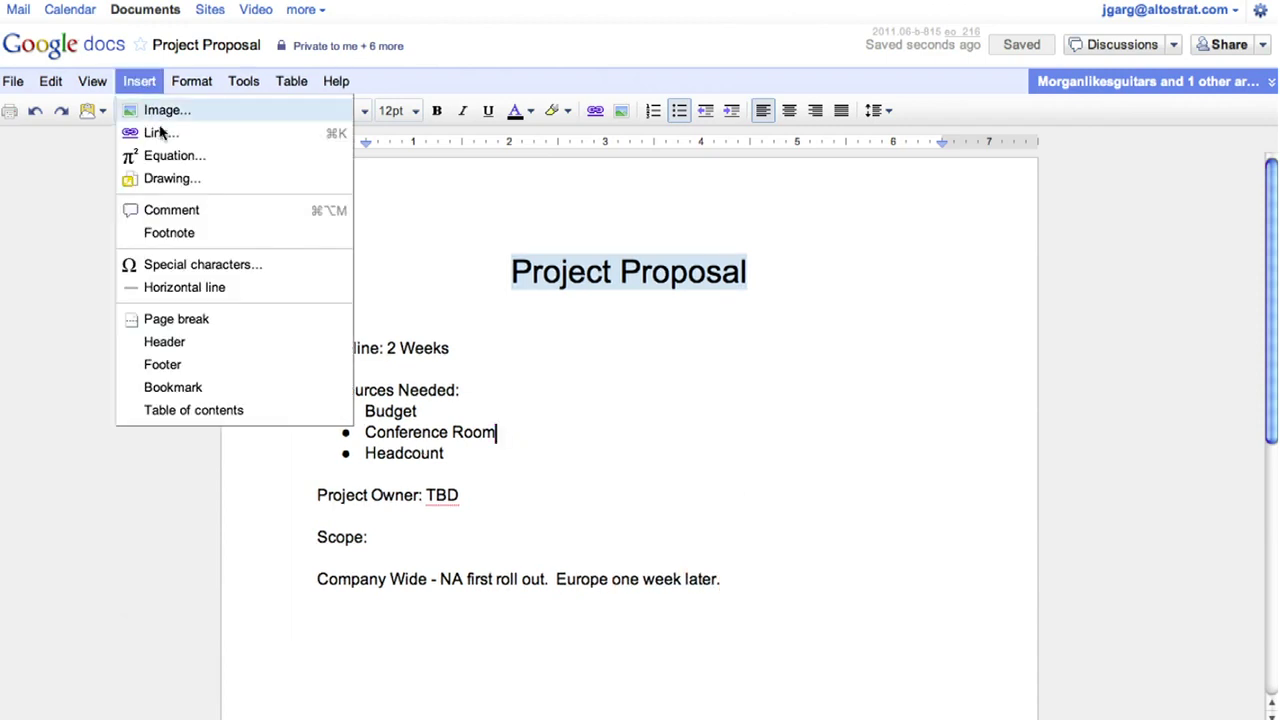
left_click(172, 210)
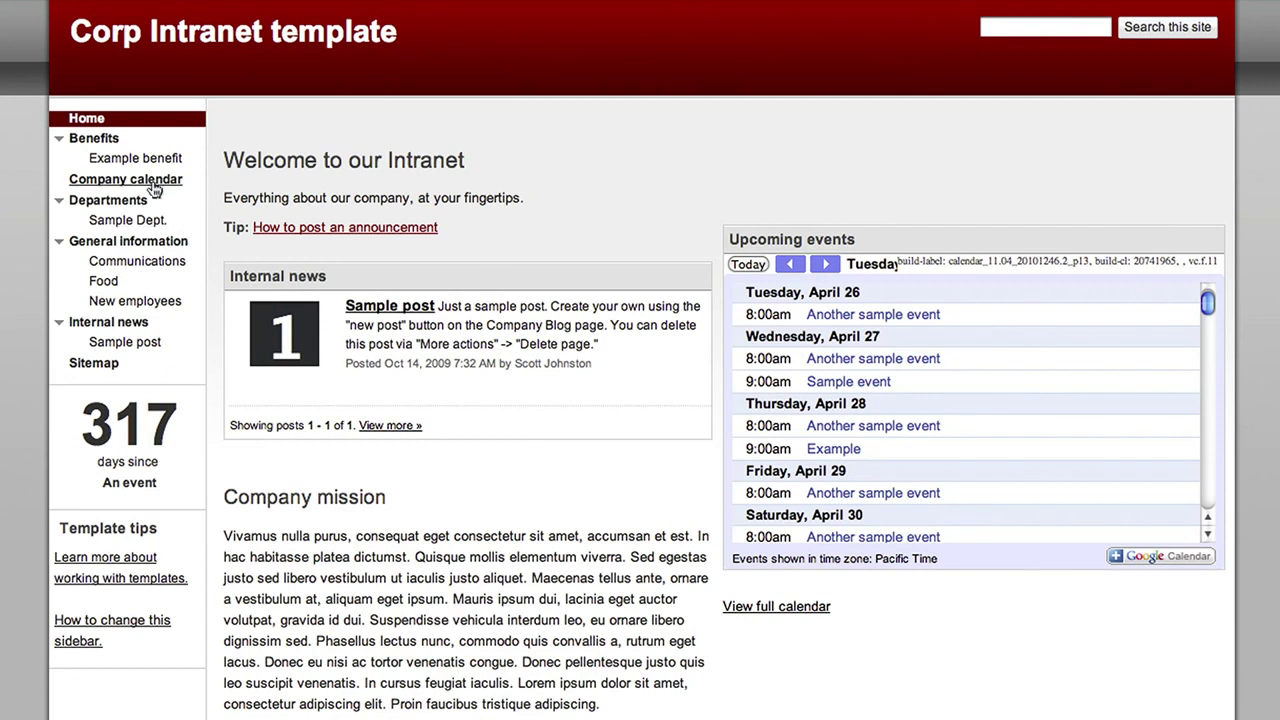
Visit the Example benefit, Project Documents, Deliverables and Tasks pages of the sample sites.
left_click(138, 162)
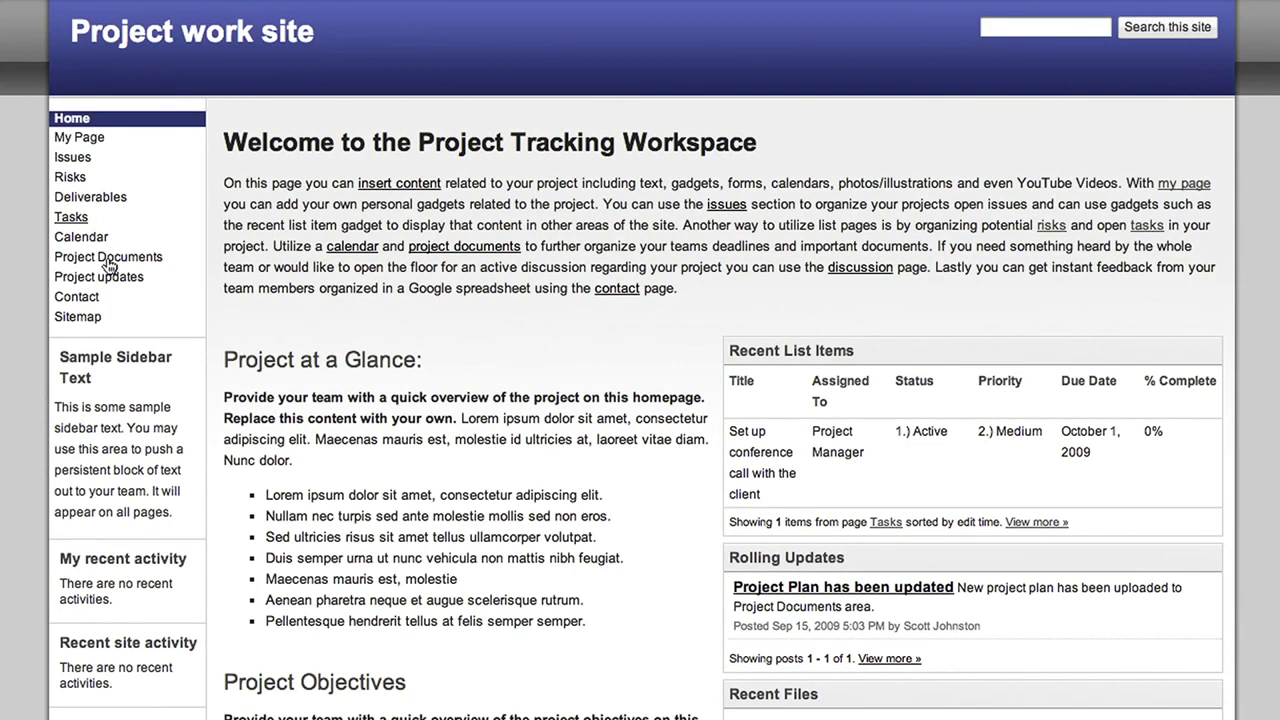
left_click(111, 262)
left_click(90, 199)
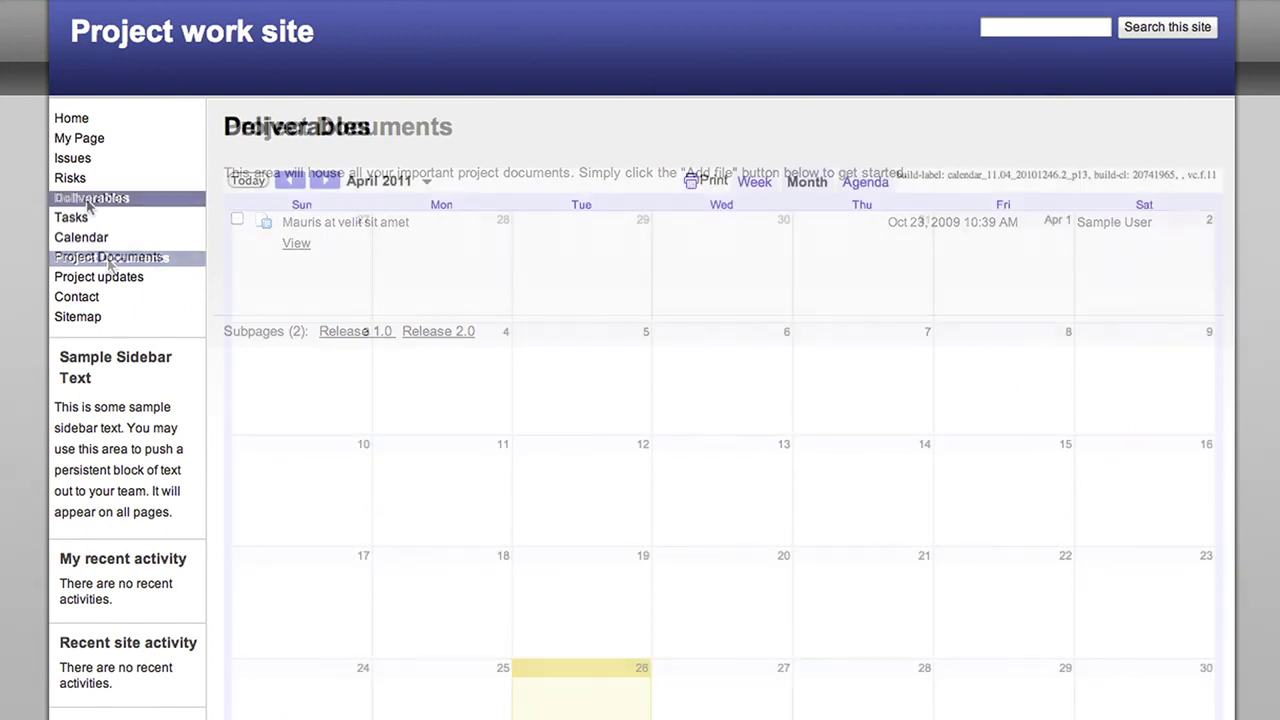
left_click(74, 217)
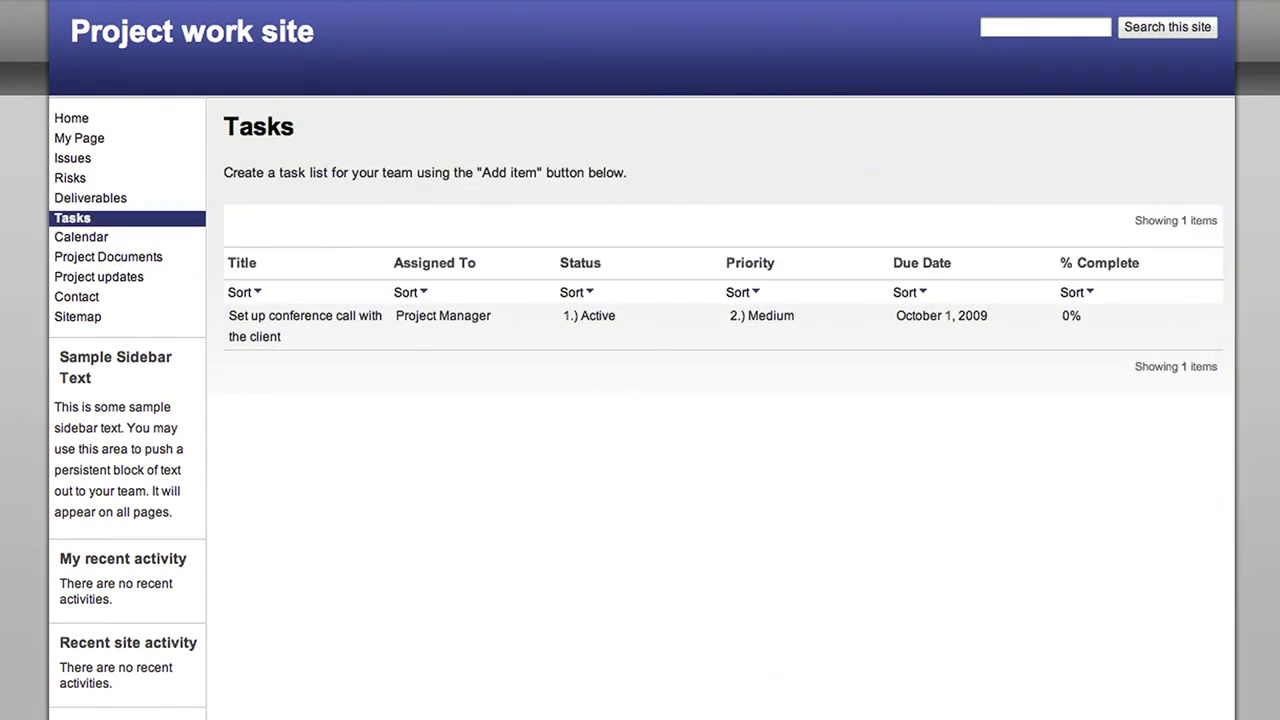